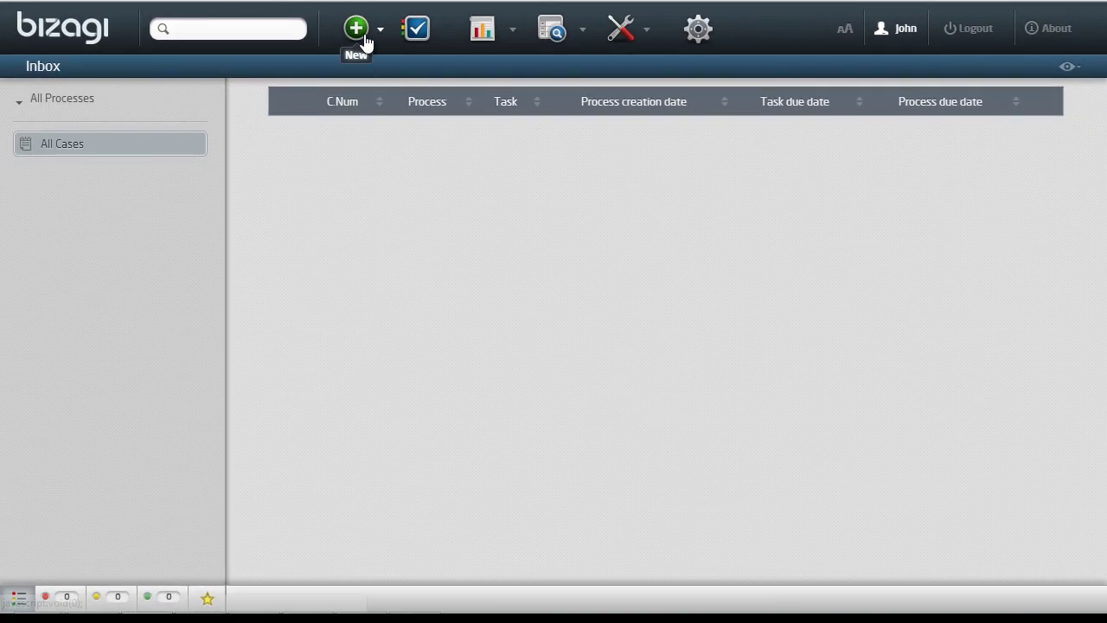
# - Create a new Purchase Request case and enter "Stock out" as its purchase justification
pyautogui.click(358, 35)
pyautogui.click(359, 114)
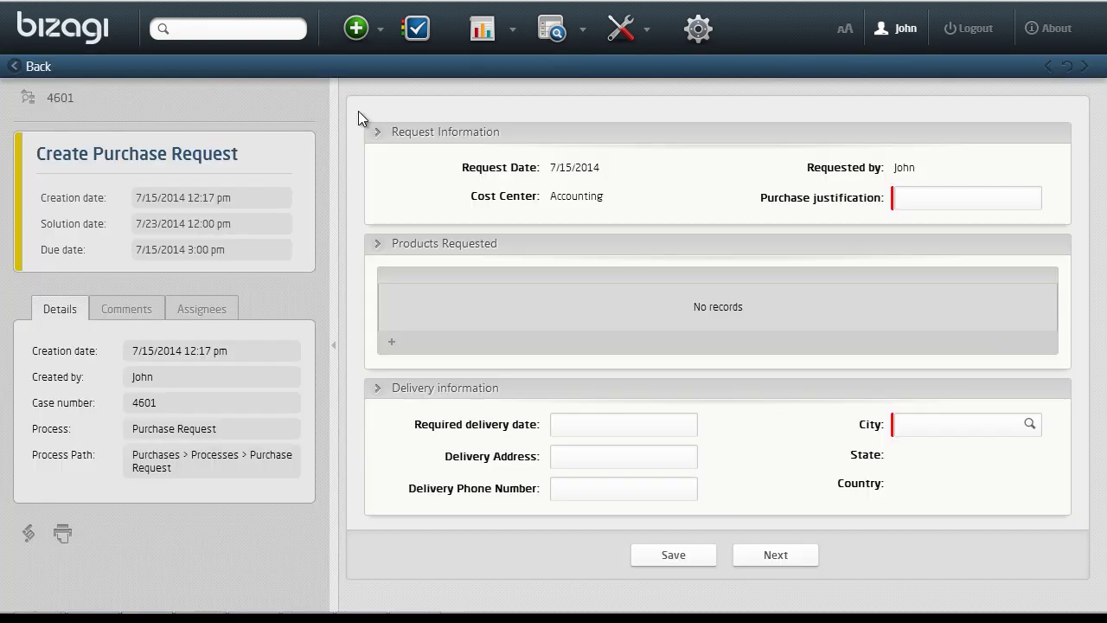
pyautogui.click(901, 199)
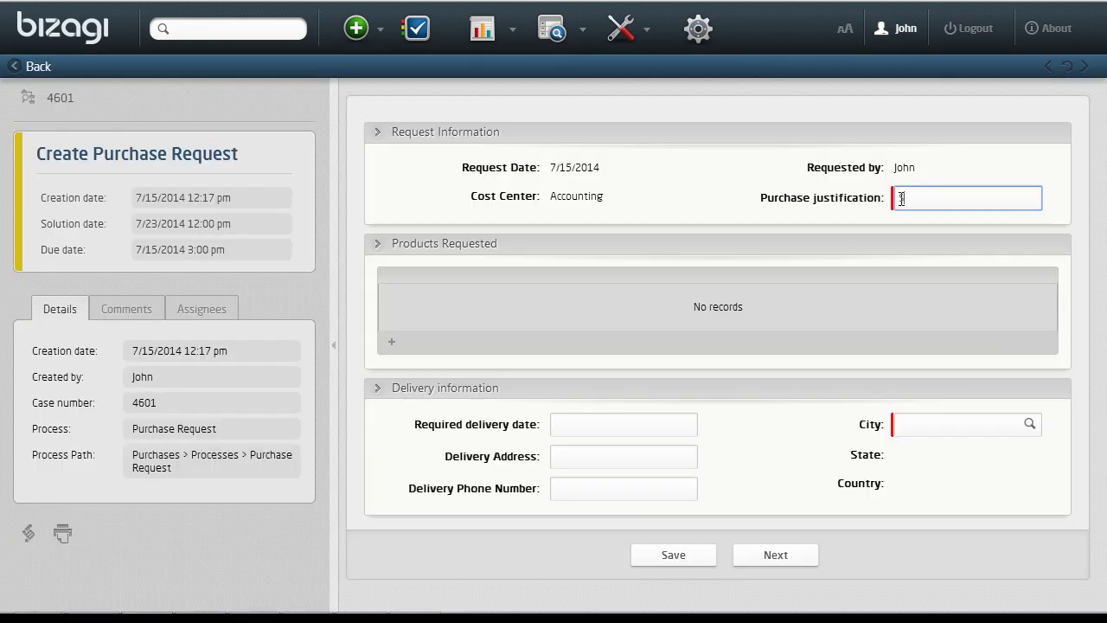
# - Add Paper clips with a quantity of 10 to the requested products and save the entry
pyautogui.click(396, 346)
pyautogui.write('pape')
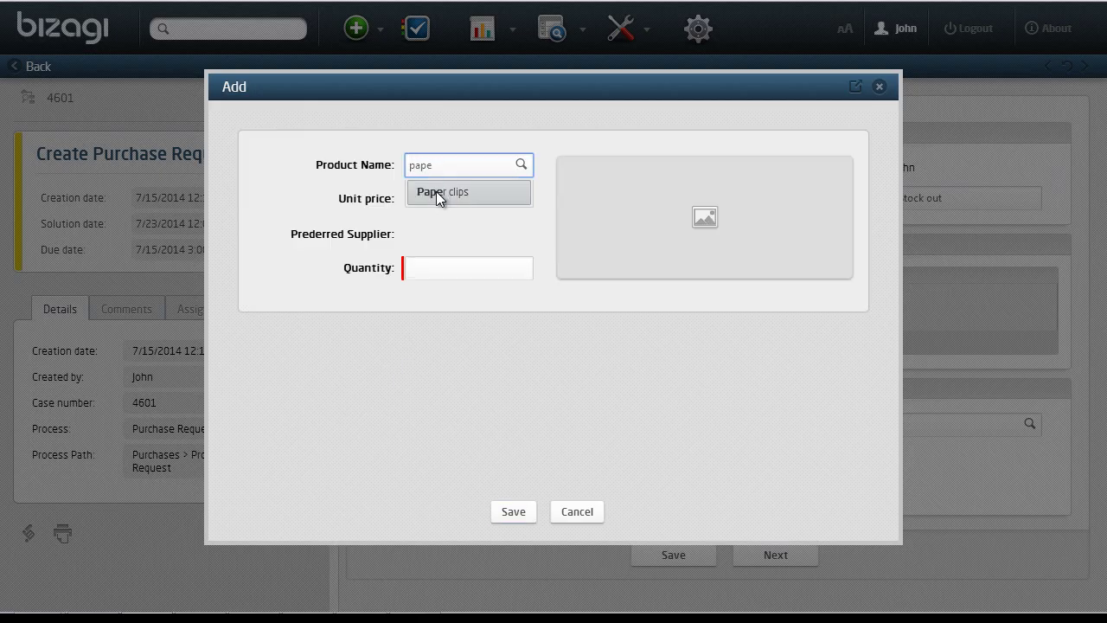
pyautogui.click(439, 192)
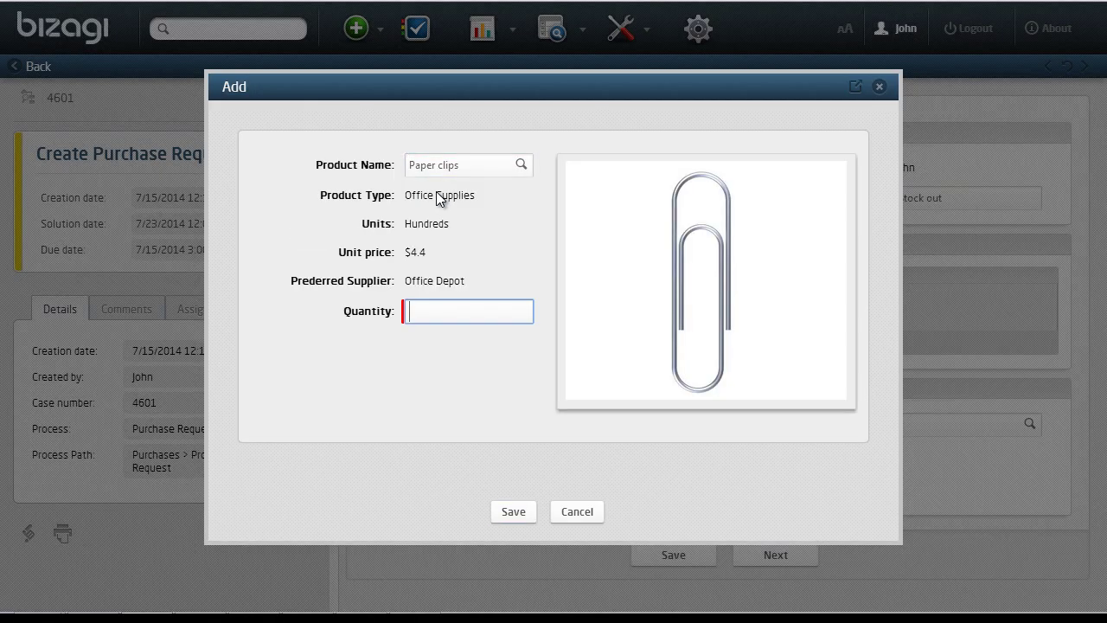
pyautogui.click(443, 325)
pyautogui.write('10')
pyautogui.click(514, 511)
# - Set the required delivery date to 7/17/2014 and fill in the delivery address and delivery phone number
pyautogui.click(577, 447)
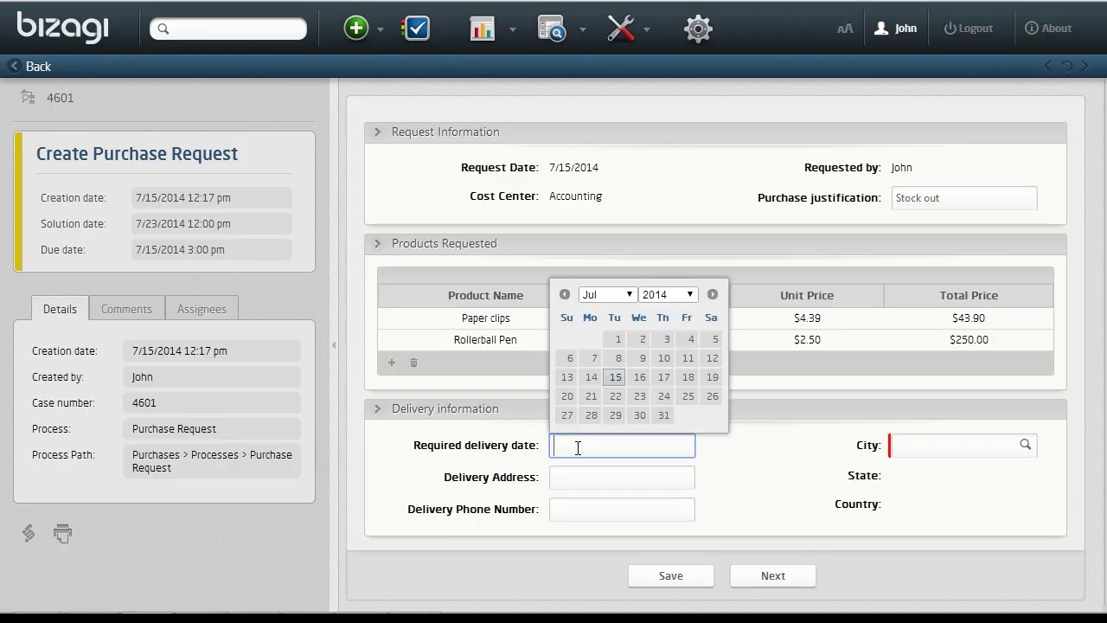
pyautogui.click(664, 377)
pyautogui.click(586, 476)
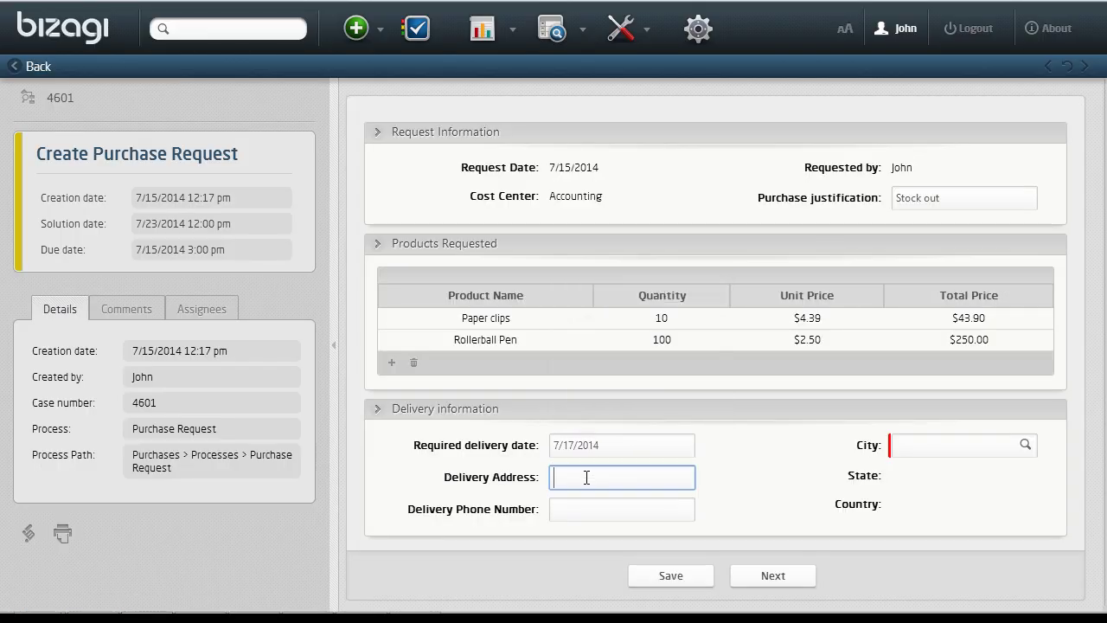
pyautogui.write('Grand Ave 456')
pyautogui.press('Tab')
pyautogui.write('573383')
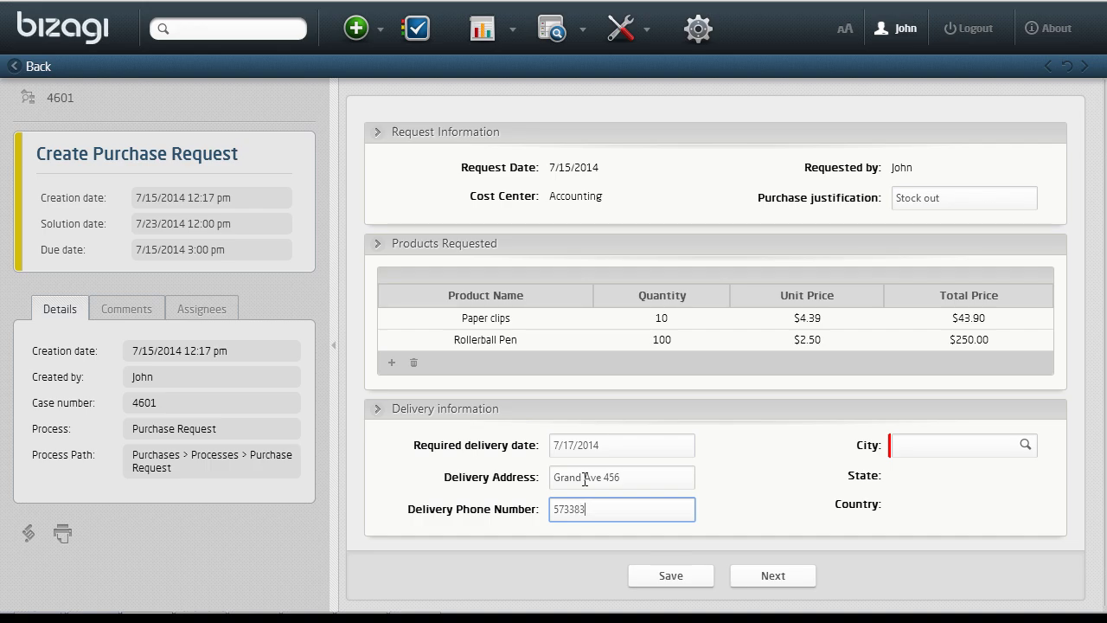
pyautogui.write('892')
# - Look up and select Barcelona as the delivery city of the purchase request
pyautogui.click(941, 442)
pyautogui.write('bar')
pyautogui.press('Down')
pyautogui.press('Return')
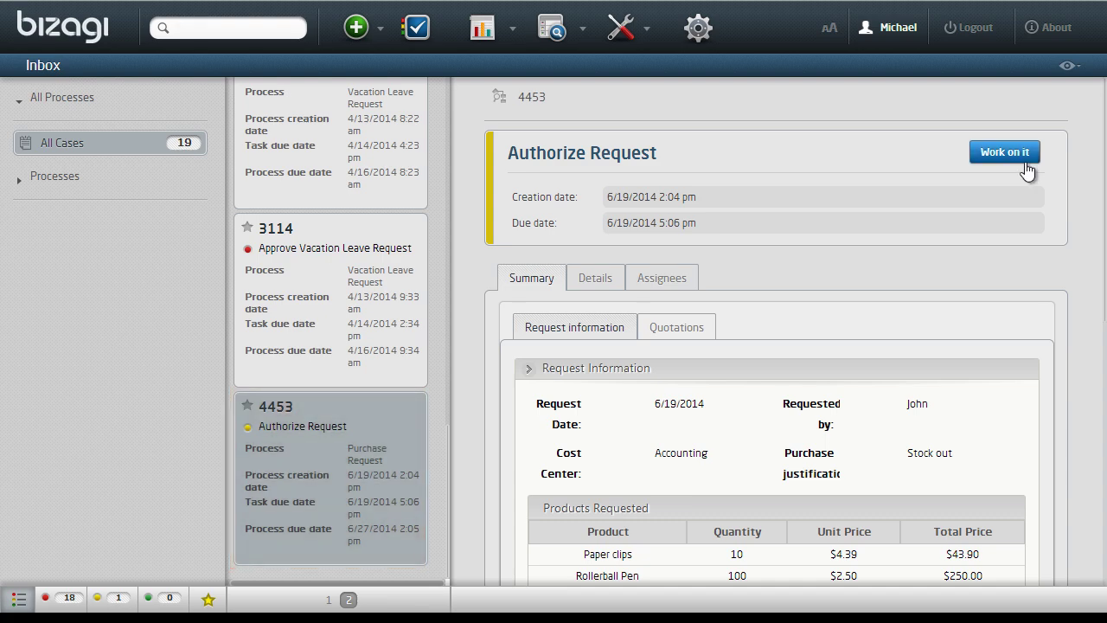
# - Work on the Authorize Request task, mark the purchase request as Approved and submit the decision
pyautogui.click(1025, 161)
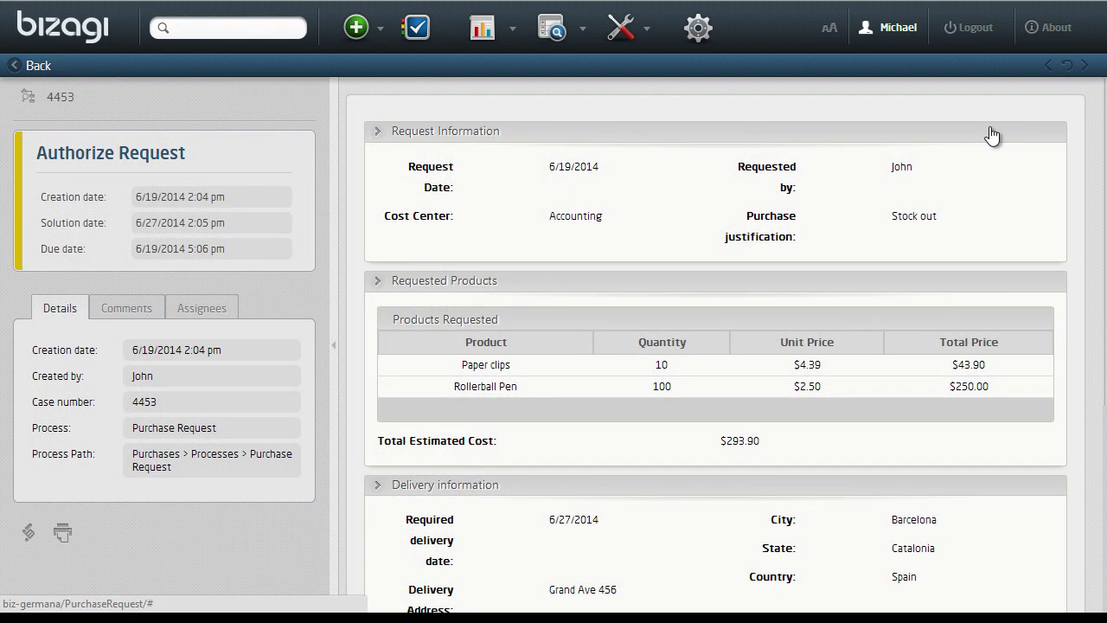
pyautogui.moveTo(1105, 158); pyautogui.dragTo(1105, 432)
pyautogui.click(741, 427)
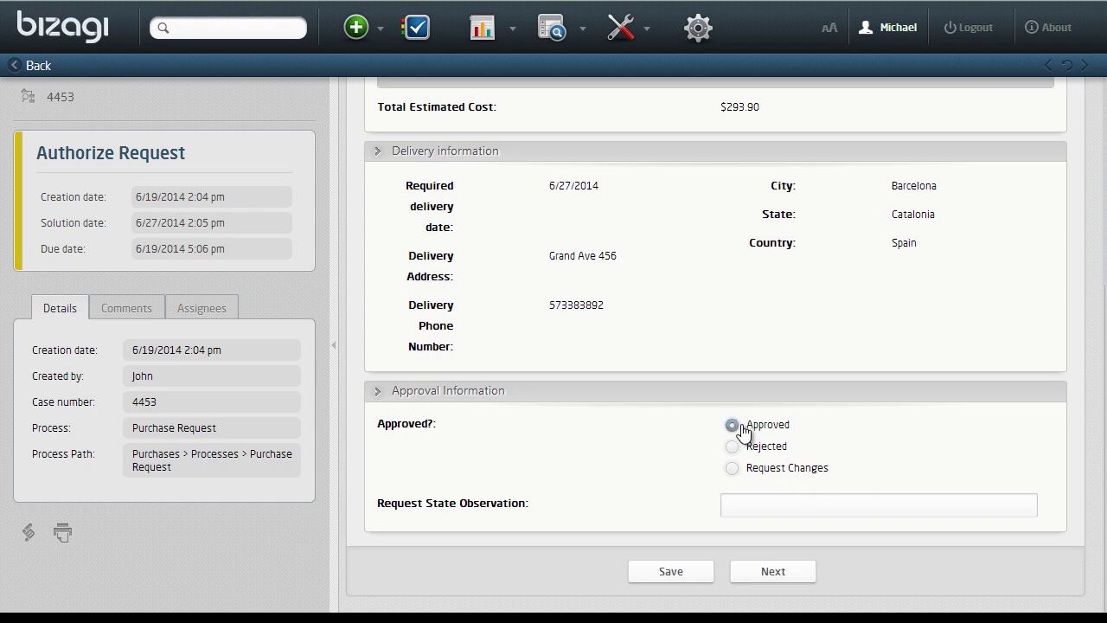
pyautogui.click(772, 572)
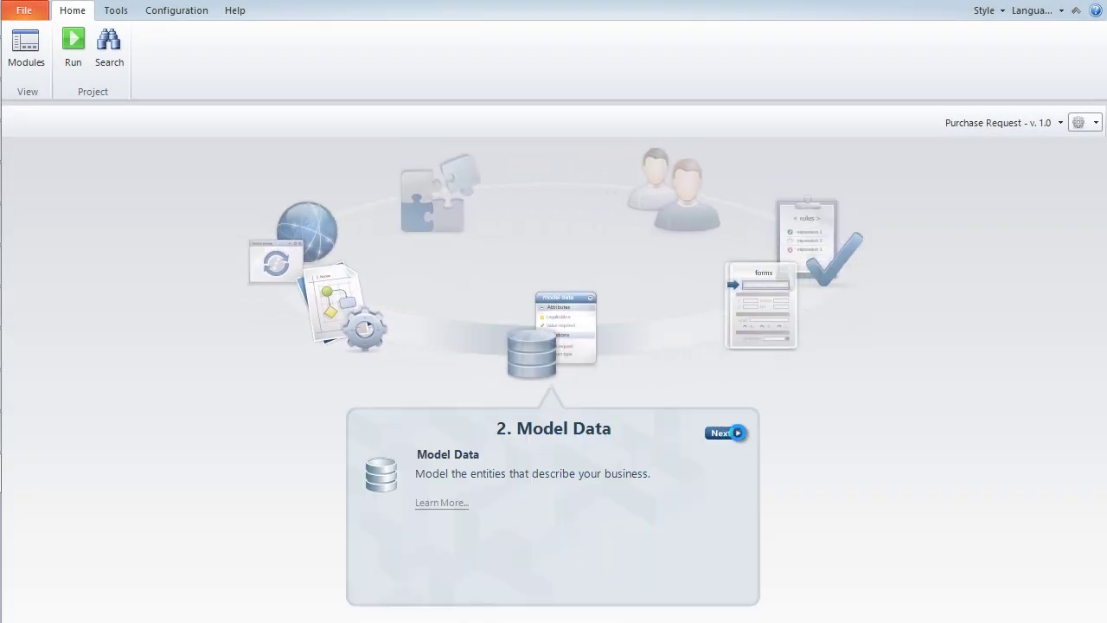
# - In Bizagi Studio, step through the process wizard's stages from Model Data to Execute
pyautogui.click(738, 433)
pyautogui.click(738, 434)
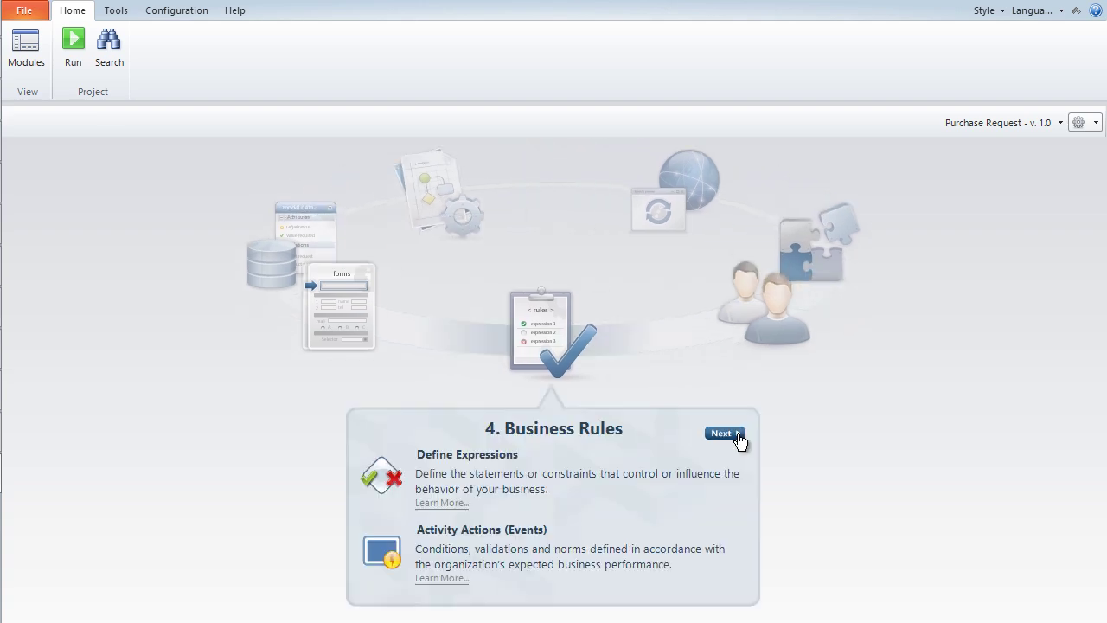
pyautogui.click(738, 433)
pyautogui.click(738, 433)
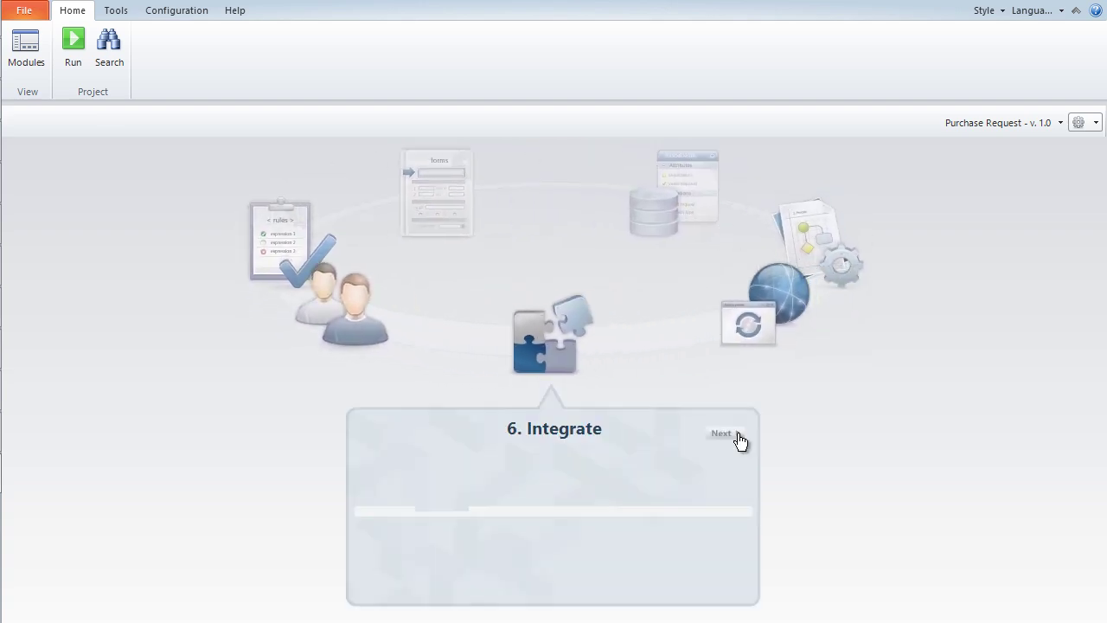
pyautogui.click(738, 434)
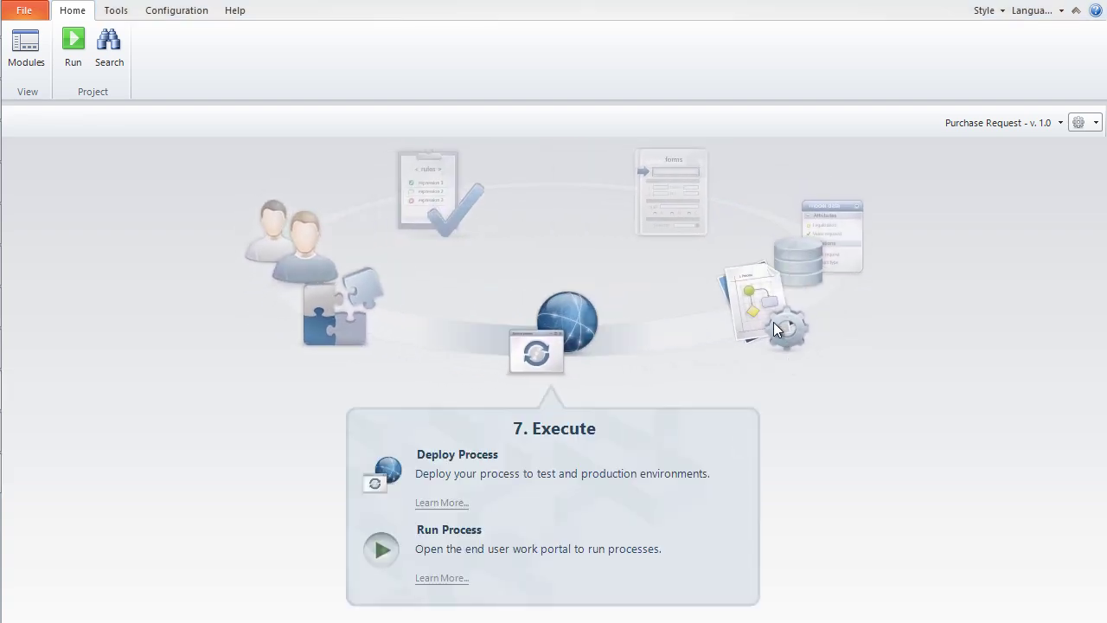
# - Model the flow with a start event, Create Purchase Request, Authorize Request, a "Request approved?" gateway, Notify approval, Quotations and Purchase Order
pyautogui.click(773, 329)
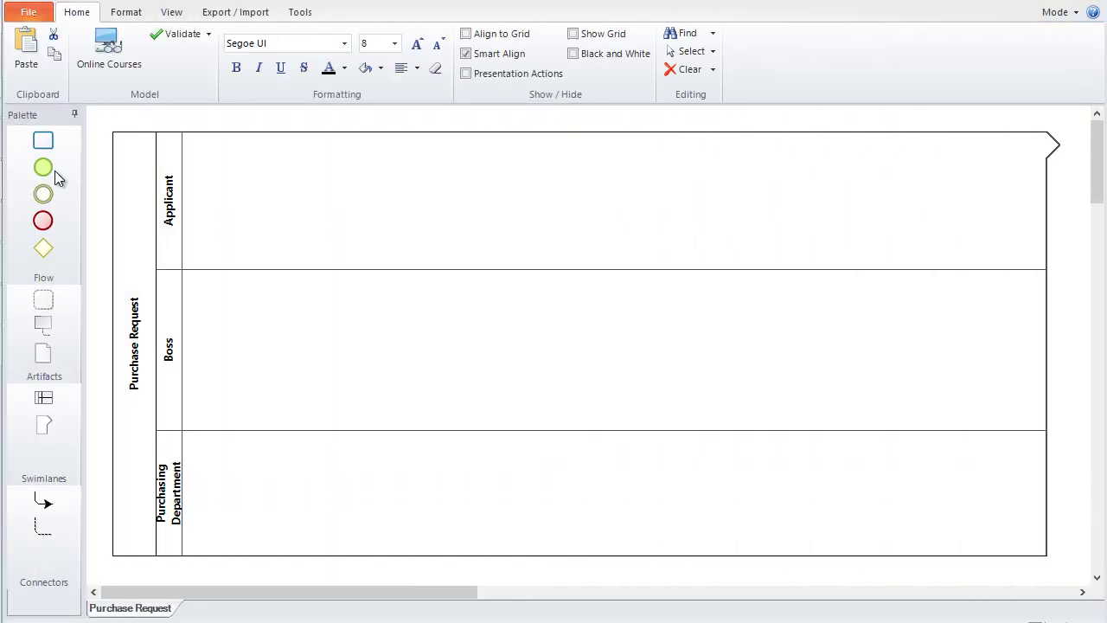
pyautogui.moveTo(48, 169); pyautogui.dragTo(251, 205)
pyautogui.moveTo(43, 140); pyautogui.dragTo(761, 491)
pyautogui.write('Create Purchase RequestAuthorize RequestRequest approved?Notify approvalQuotationsPurchase Order')
# - Add a "Notify rejection" task in the Boss lane and connect it and the Purchase Order element to the end event
pyautogui.moveTo(521, 332); pyautogui.dragTo(761, 345)
pyautogui.write('Notify rejection')
pyautogui.moveTo(761, 466); pyautogui.dragTo(762, 359)
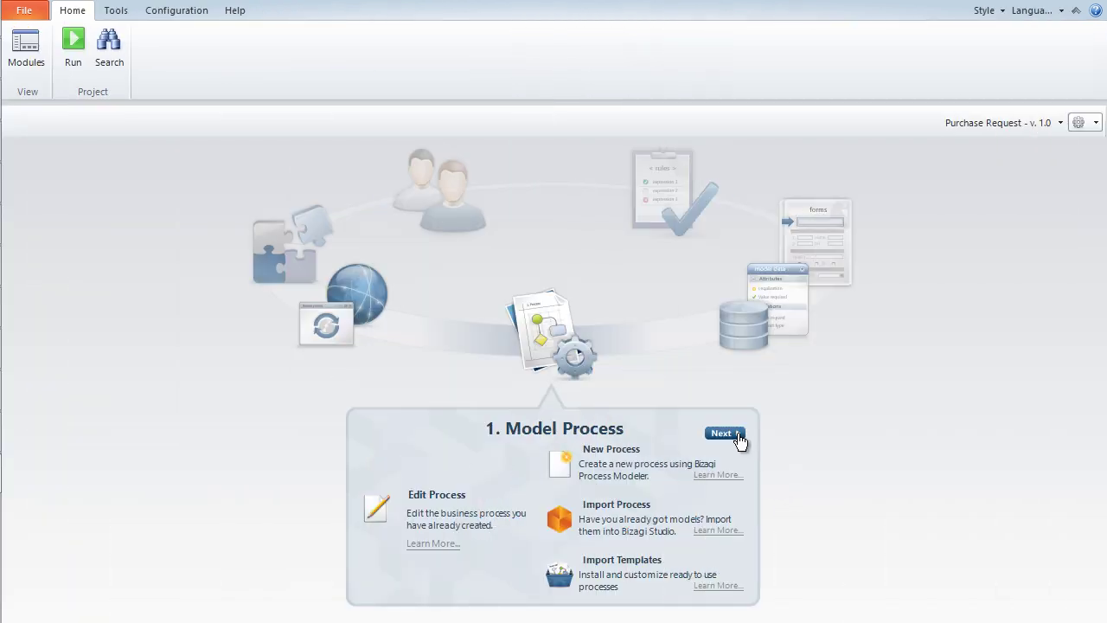
# - Proceed to form definition and add Request Date, Requested by and Purchase justification to the Request Information group
pyautogui.click(722, 434)
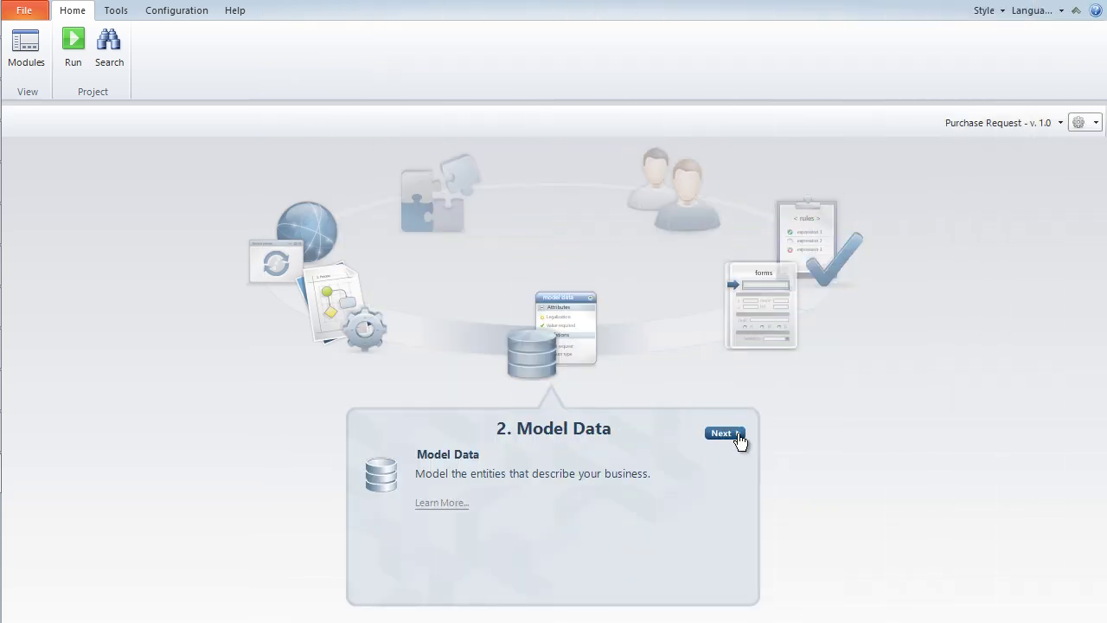
pyautogui.click(735, 437)
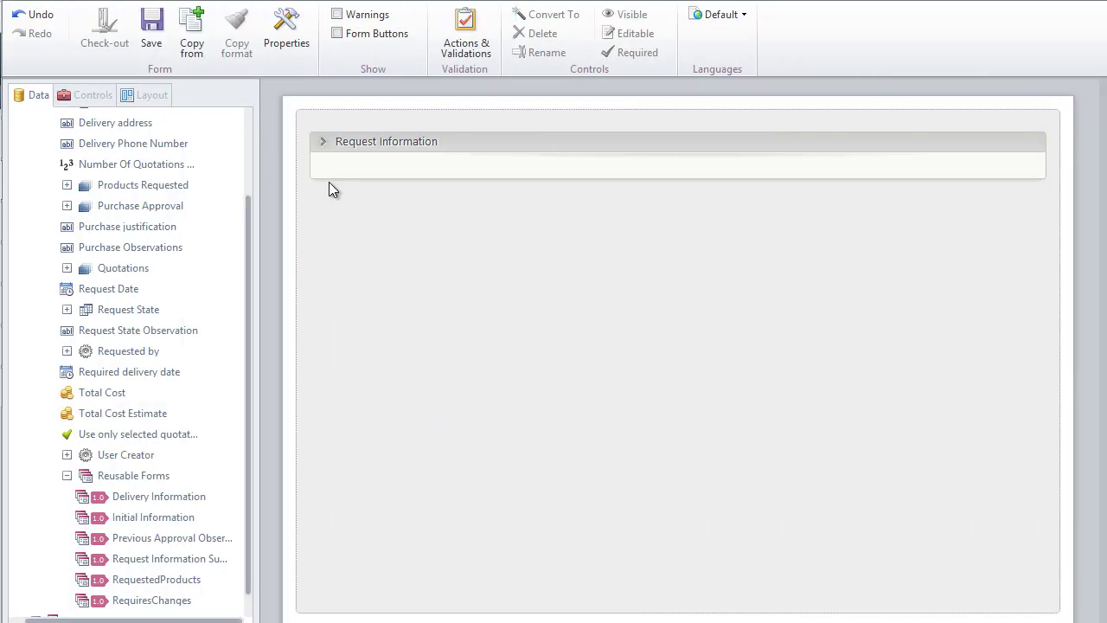
pyautogui.moveTo(219, 275); pyautogui.dragTo(410, 179)
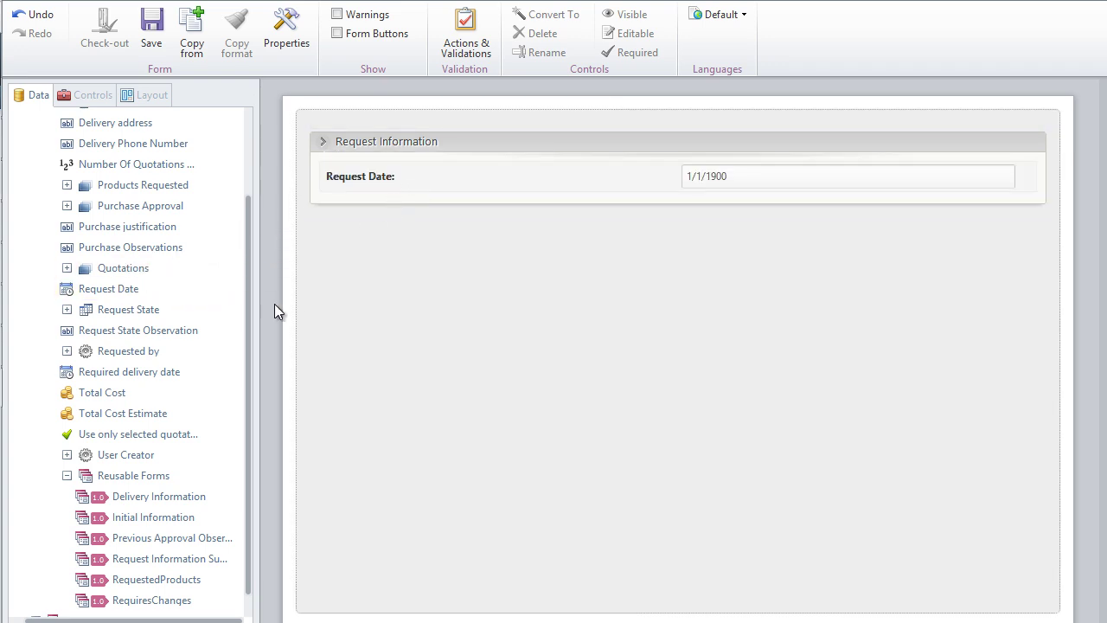
pyautogui.moveTo(142, 351); pyautogui.dragTo(401, 206)
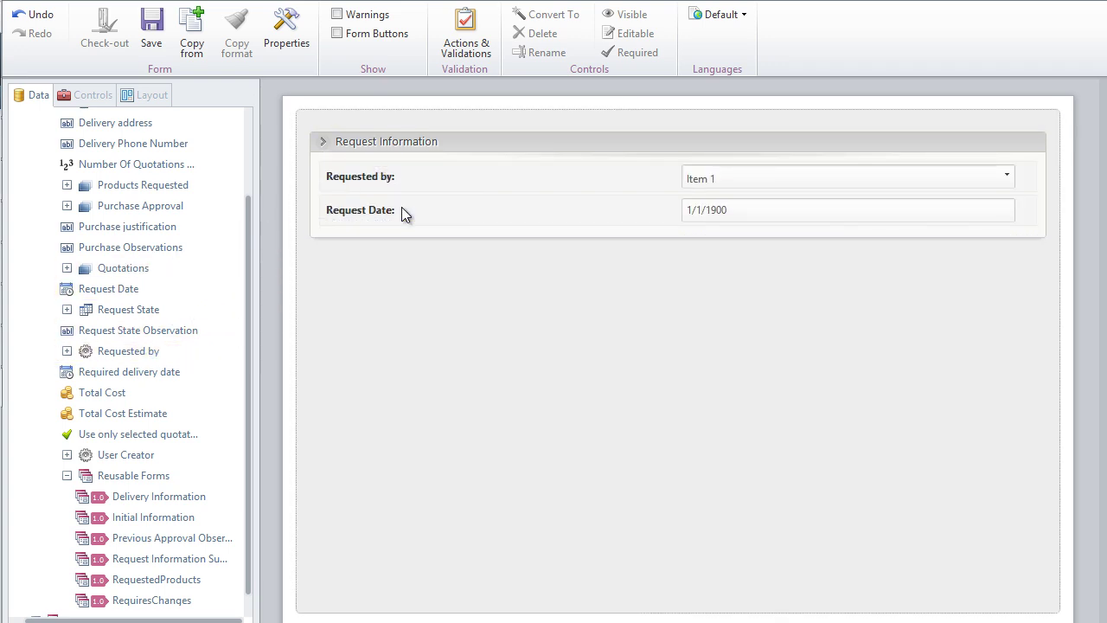
pyautogui.moveTo(146, 229); pyautogui.dragTo(441, 264)
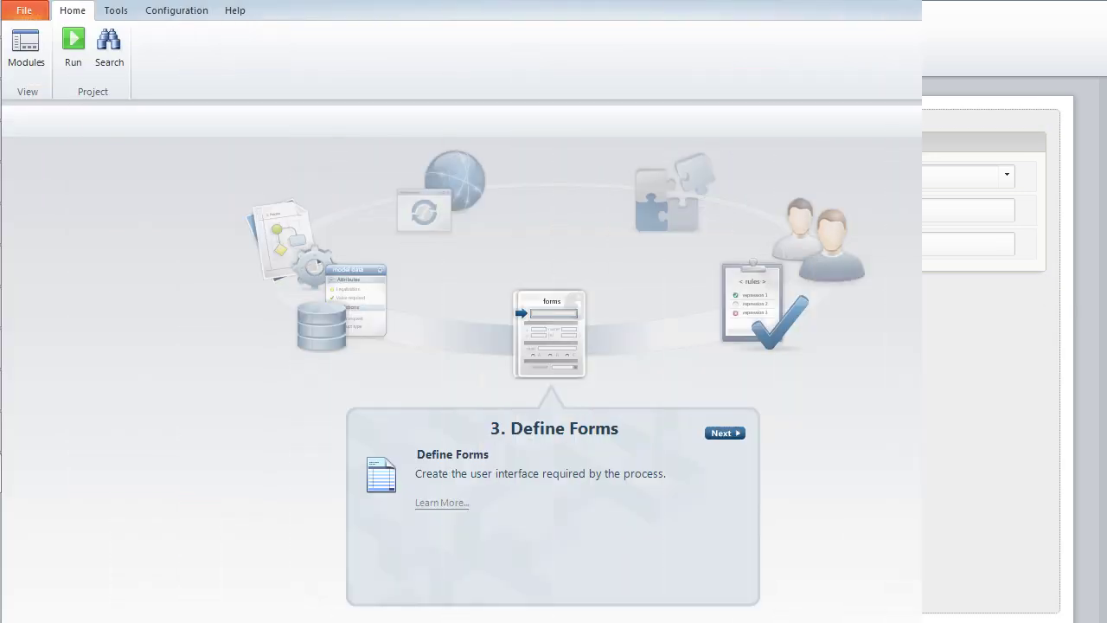
# - Define the condition "Purchase authorized is equal to true" for the Yes flow leaving the Authorized gateway
pyautogui.click(738, 432)
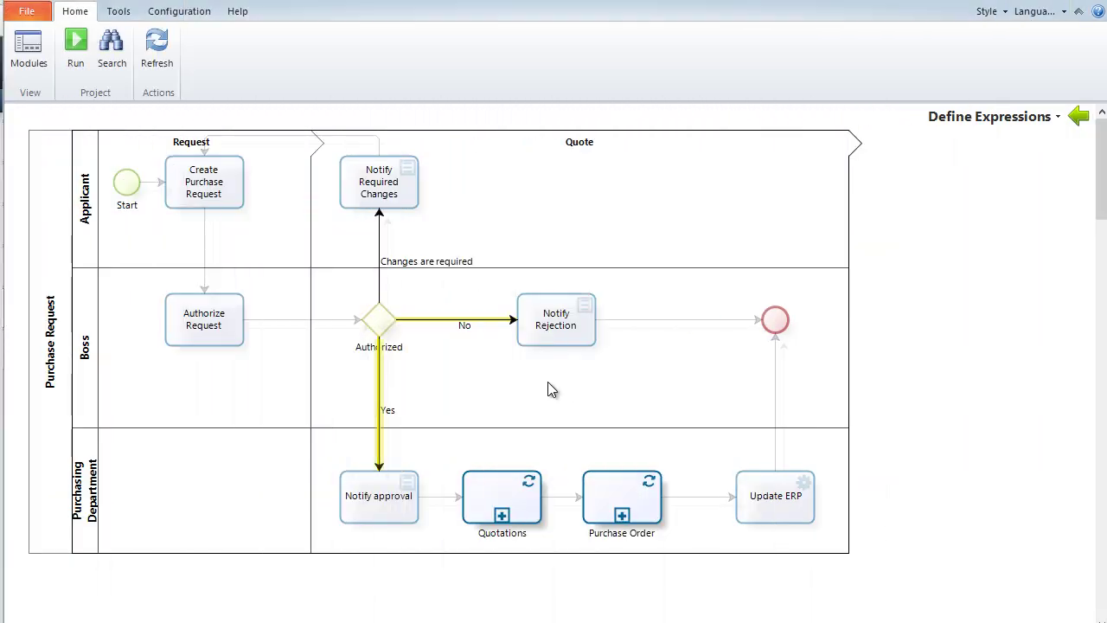
pyautogui.click(381, 391)
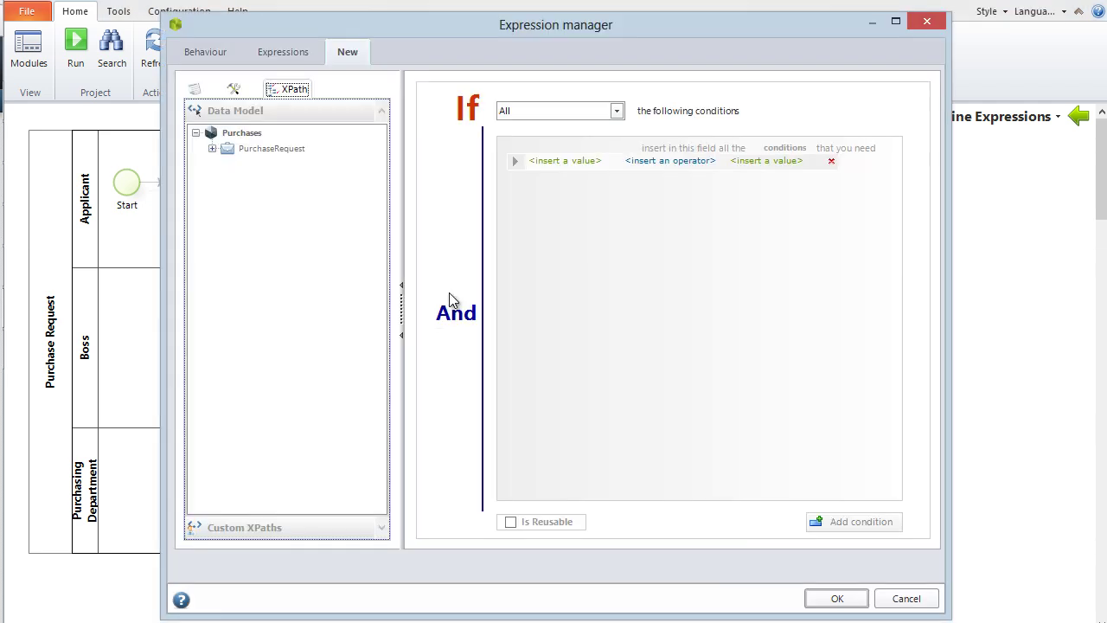
pyautogui.click(212, 148)
pyautogui.moveTo(296, 257); pyautogui.dragTo(566, 162)
pyautogui.click(753, 164)
pyautogui.click(742, 176)
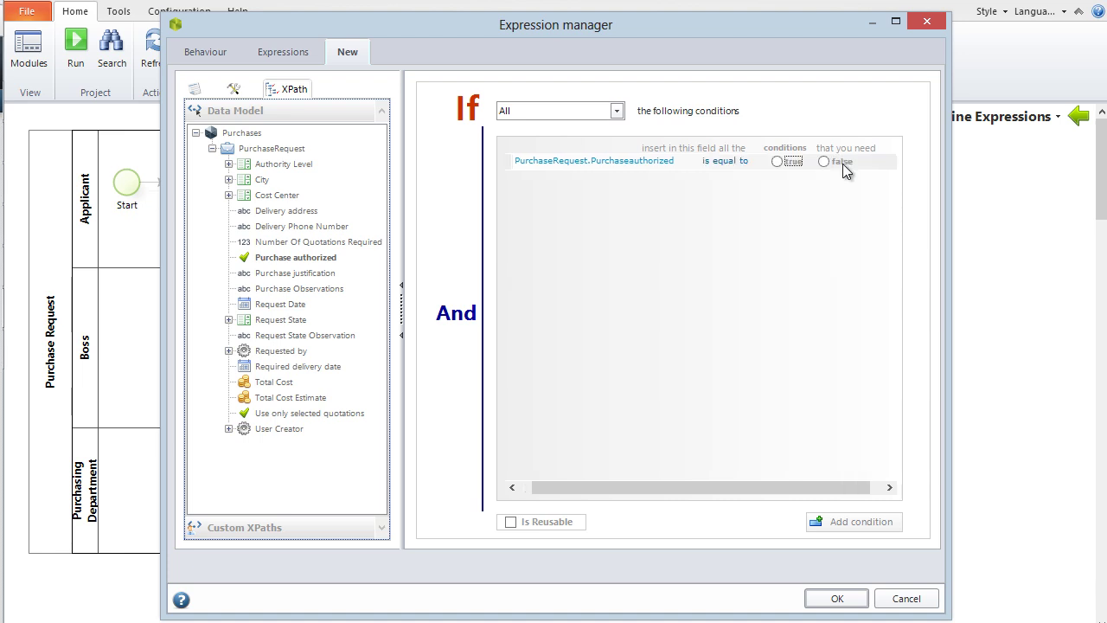
pyautogui.click(777, 162)
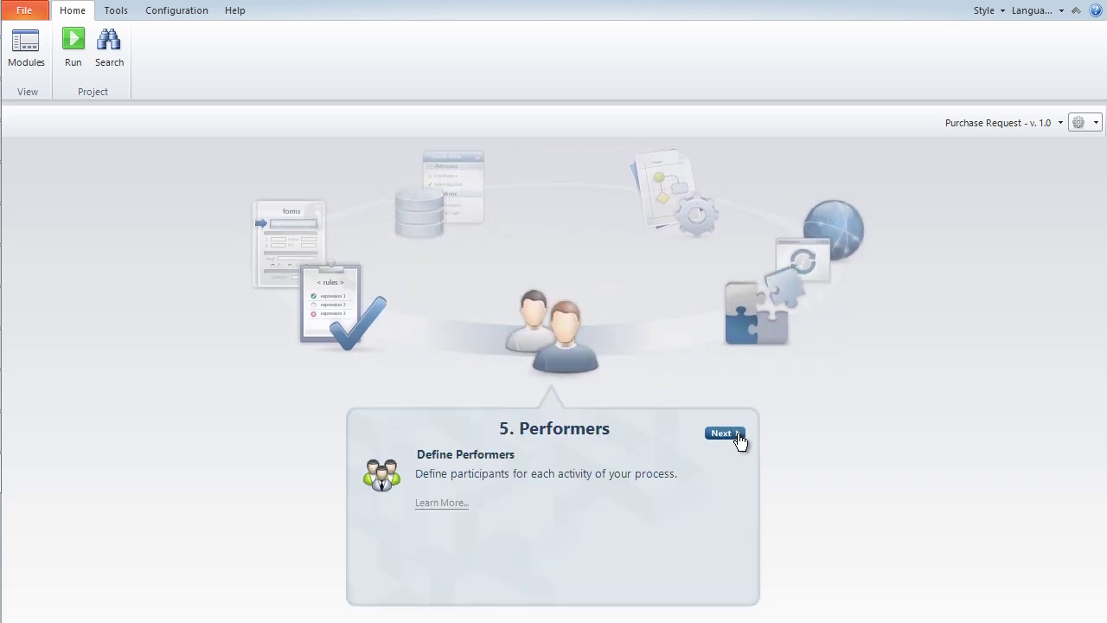
# - Add a performer condition to the Authorize Request task with Positions equal to an entity value from the organization
pyautogui.click(738, 434)
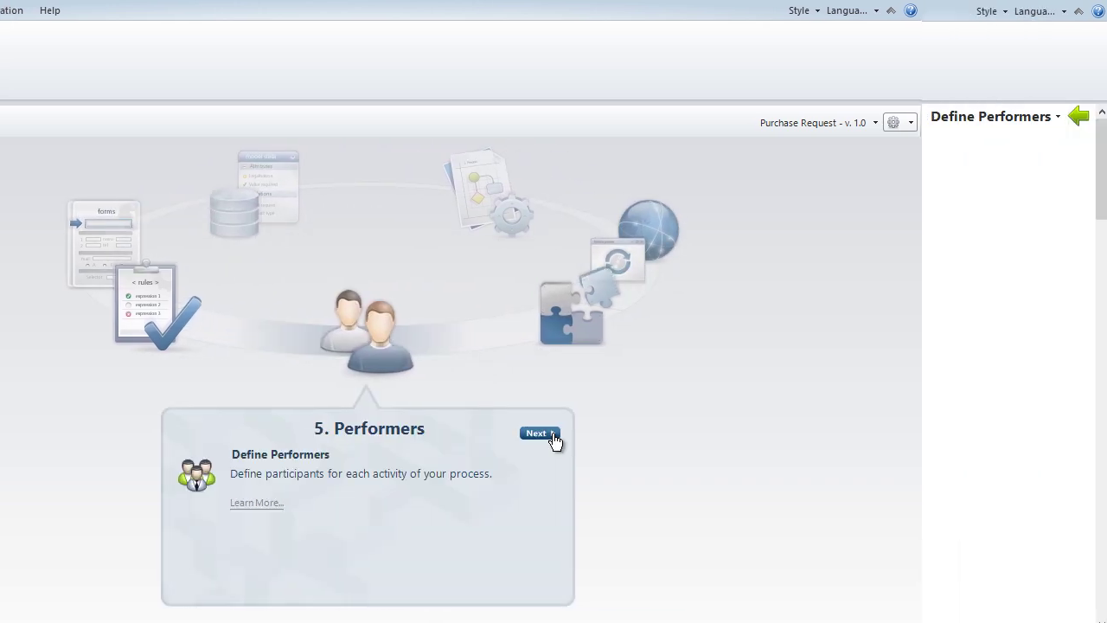
pyautogui.click(216, 347)
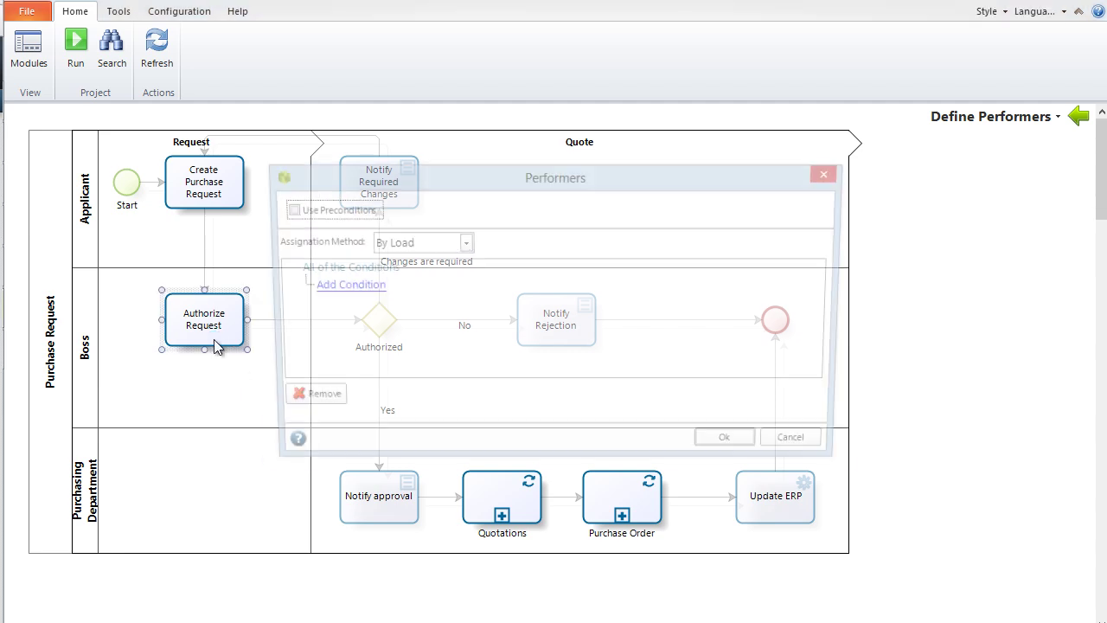
pyautogui.click(345, 292)
pyautogui.click(366, 296)
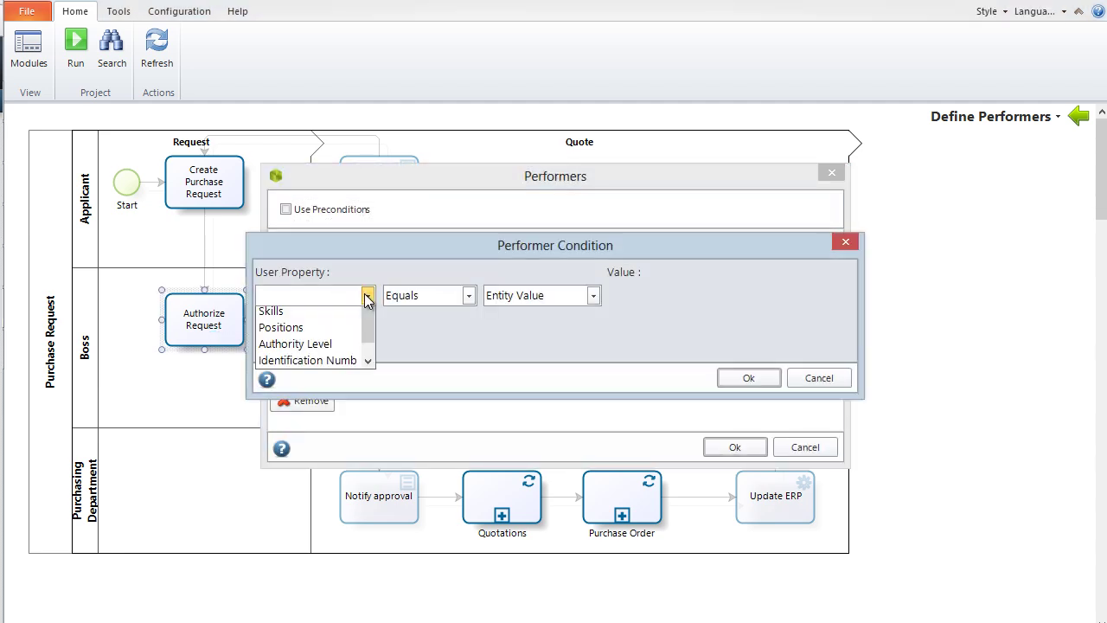
pyautogui.click(331, 389)
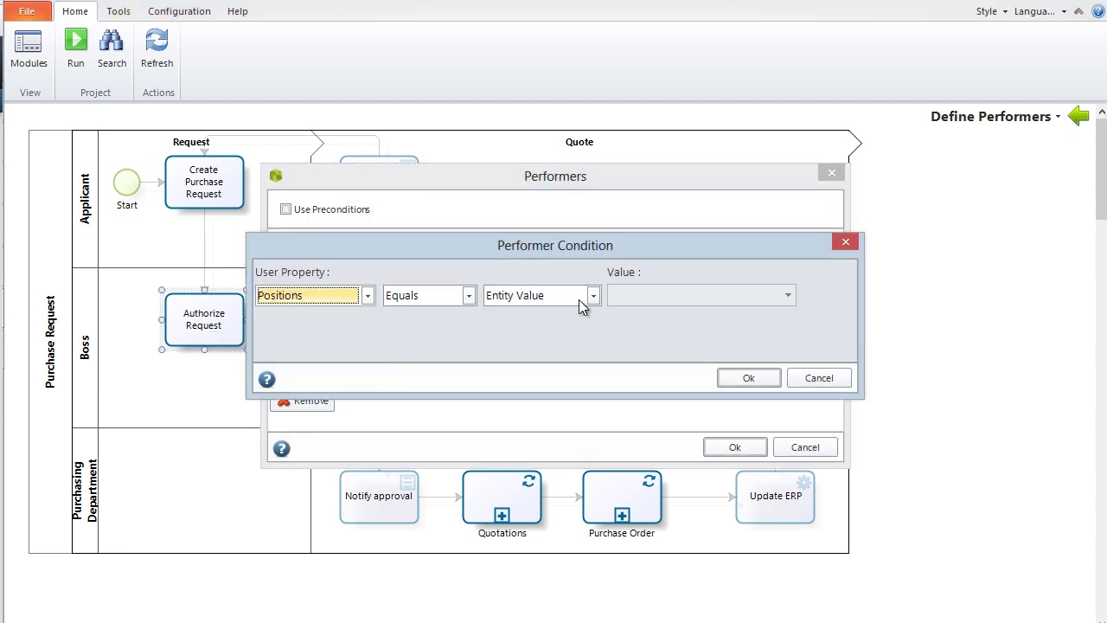
pyautogui.click(787, 296)
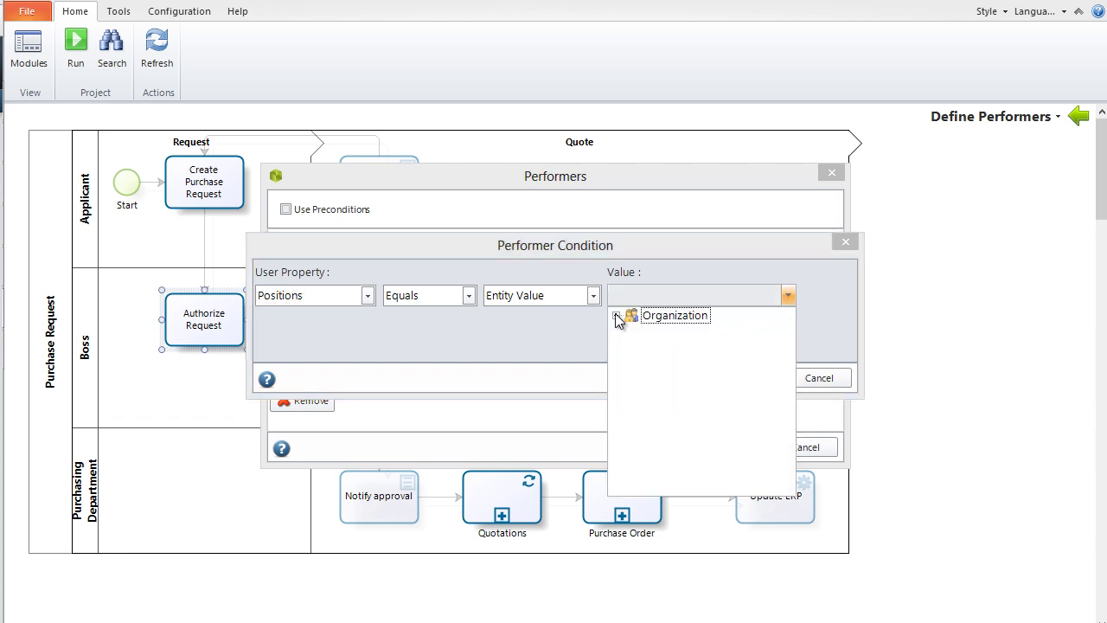
pyautogui.click(617, 317)
pyautogui.click(630, 332)
pyautogui.click(710, 363)
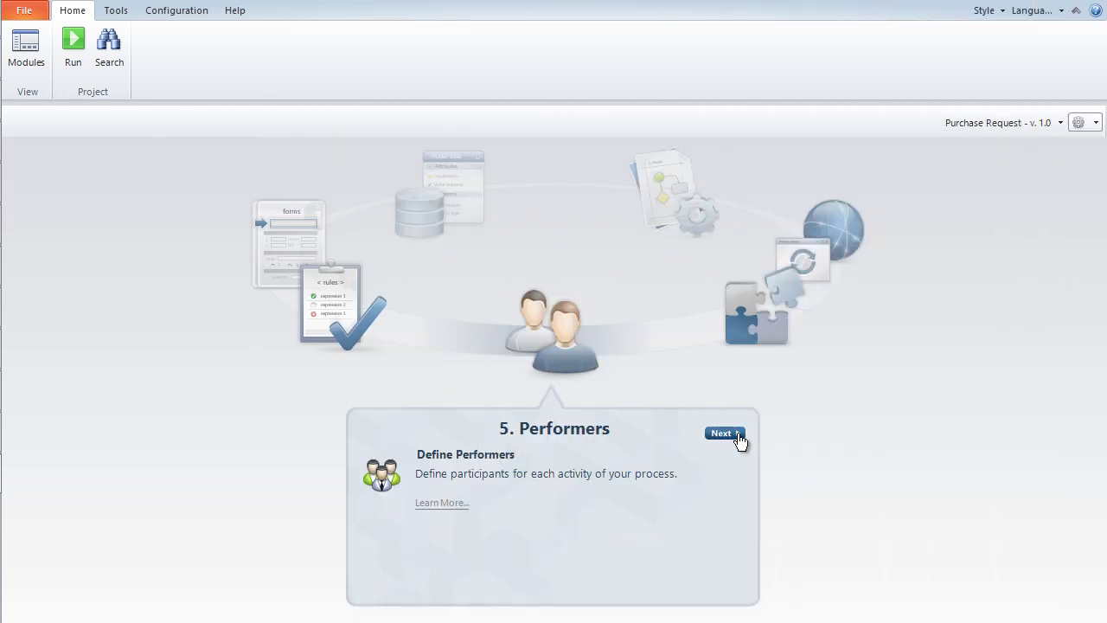
# - Advance the wizard through Integrate to Execute, and select Paper clips as the requested product in the Work Portal
pyautogui.click(735, 437)
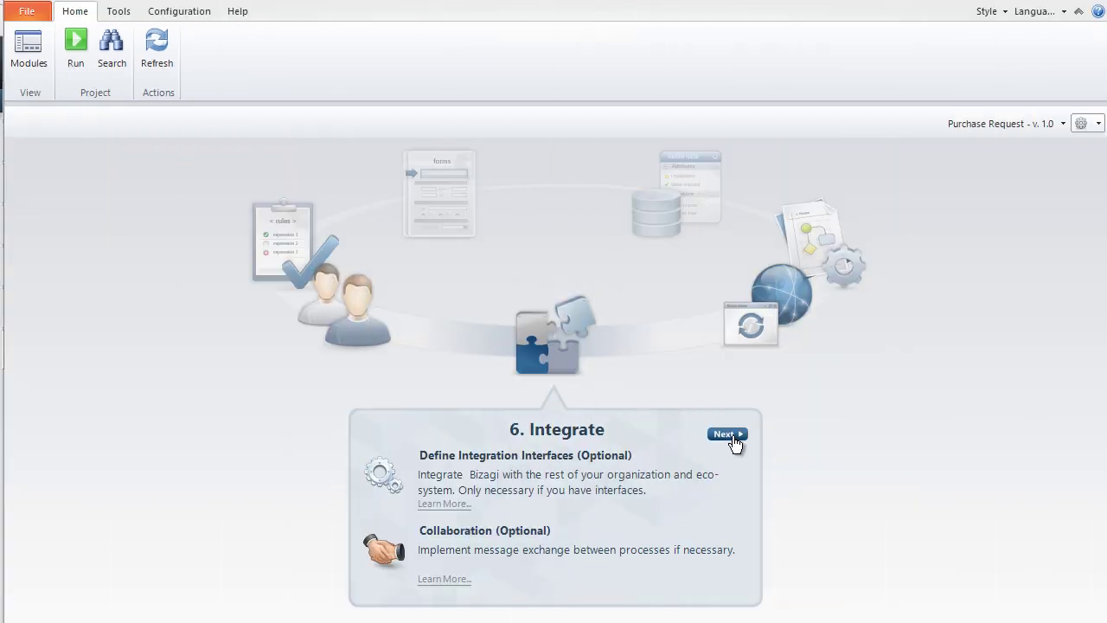
pyautogui.click(733, 438)
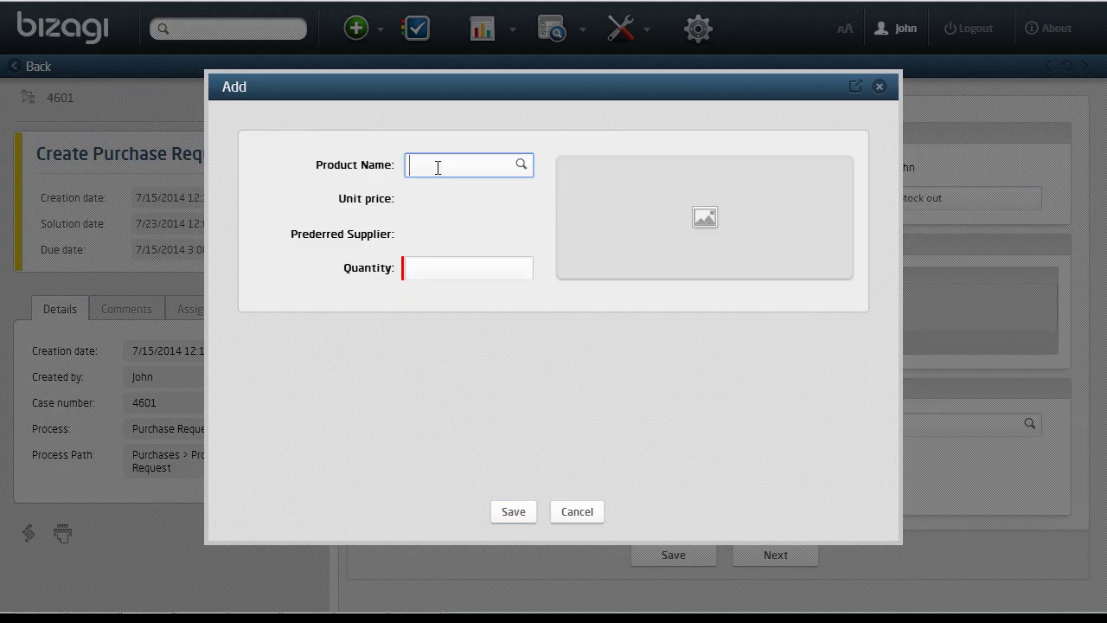
pyautogui.write('pape')
pyautogui.click(438, 192)
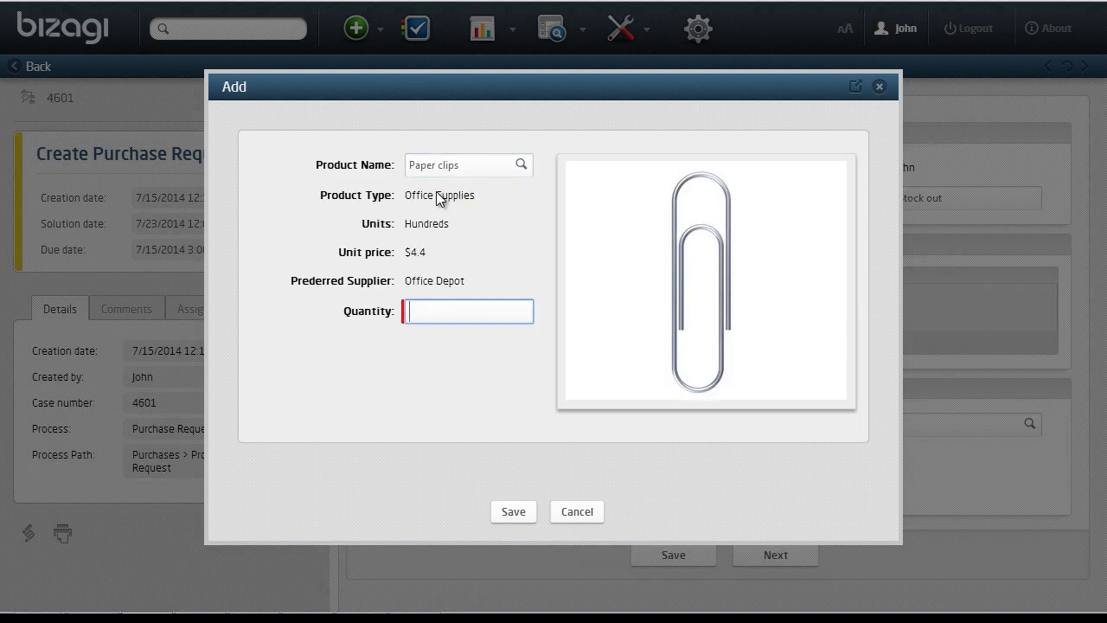